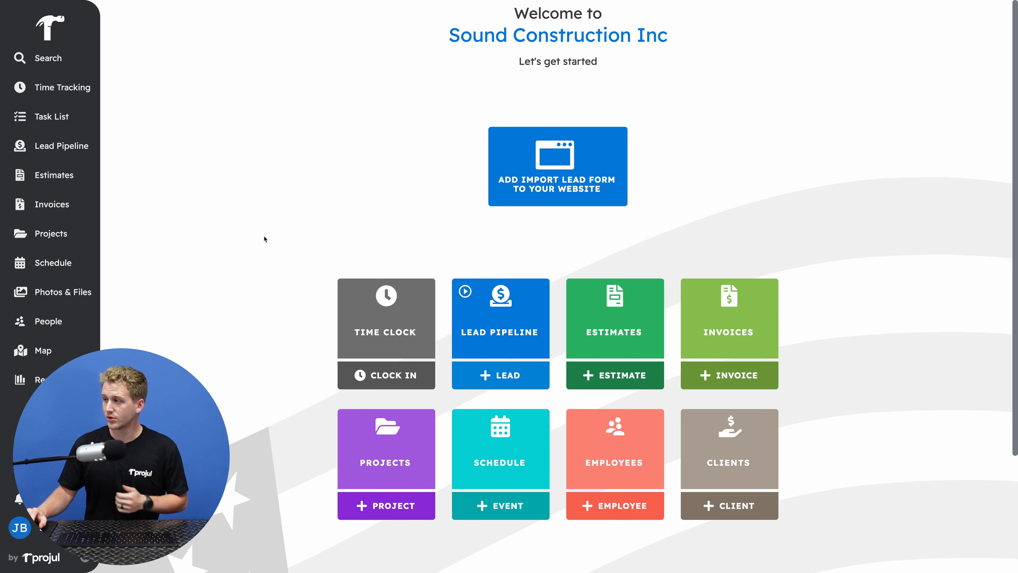
Open the kitchen remodel draft estimate dated Jun 17, 2024 and expand its Electrical section
{"action": "left_click", "coordinate": [611, 312]}
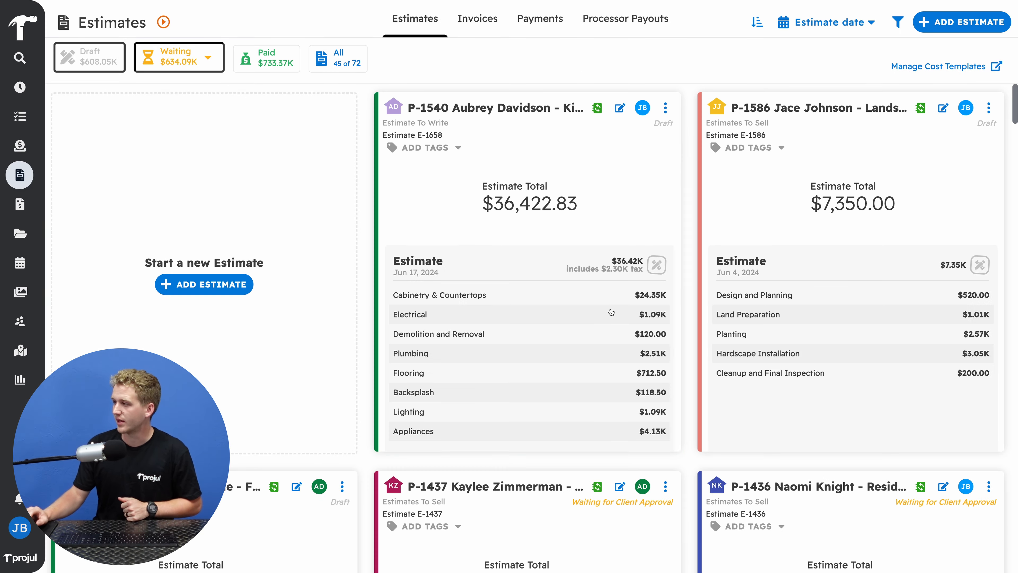
{"action": "left_click", "coordinate": [550, 236]}
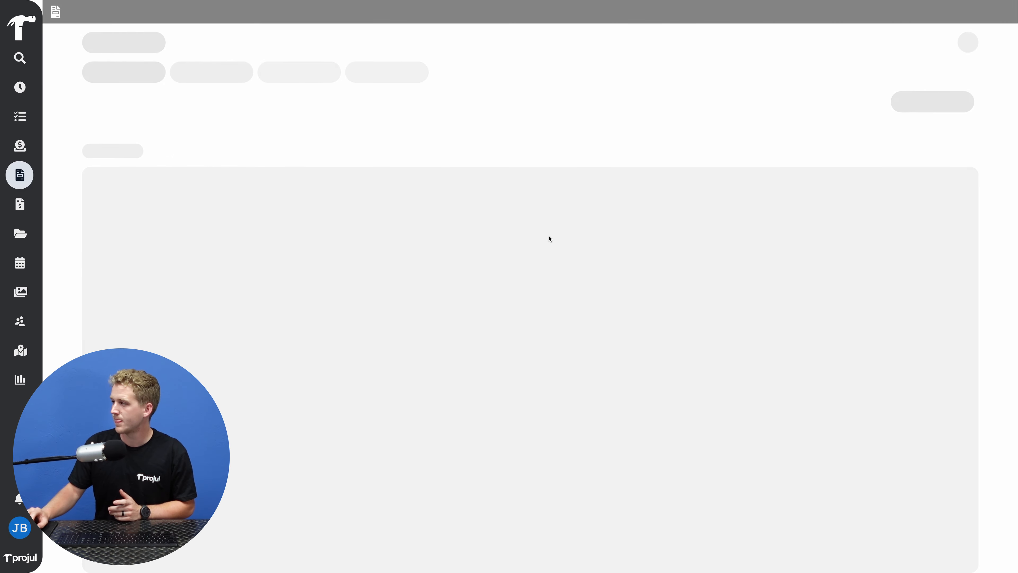
{"action": "scroll", "coordinate": [340, 314], "scroll_direction": "down", "scroll_amount": 6}
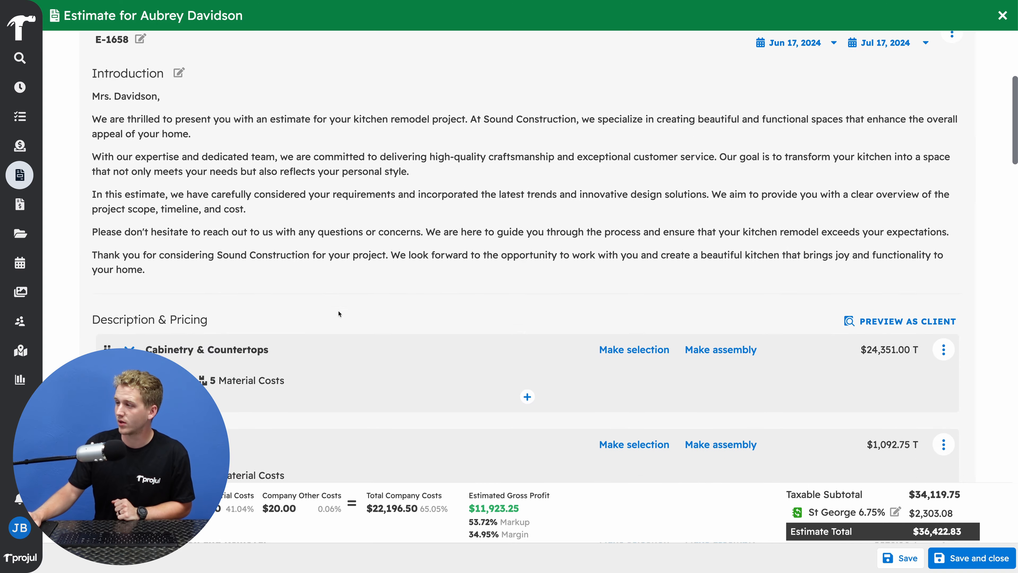
{"action": "scroll", "coordinate": [339, 314], "scroll_direction": "down", "scroll_amount": 4}
{"action": "left_click", "coordinate": [130, 295]}
{"action": "scroll", "coordinate": [379, 296], "scroll_direction": "down", "scroll_amount": 6}
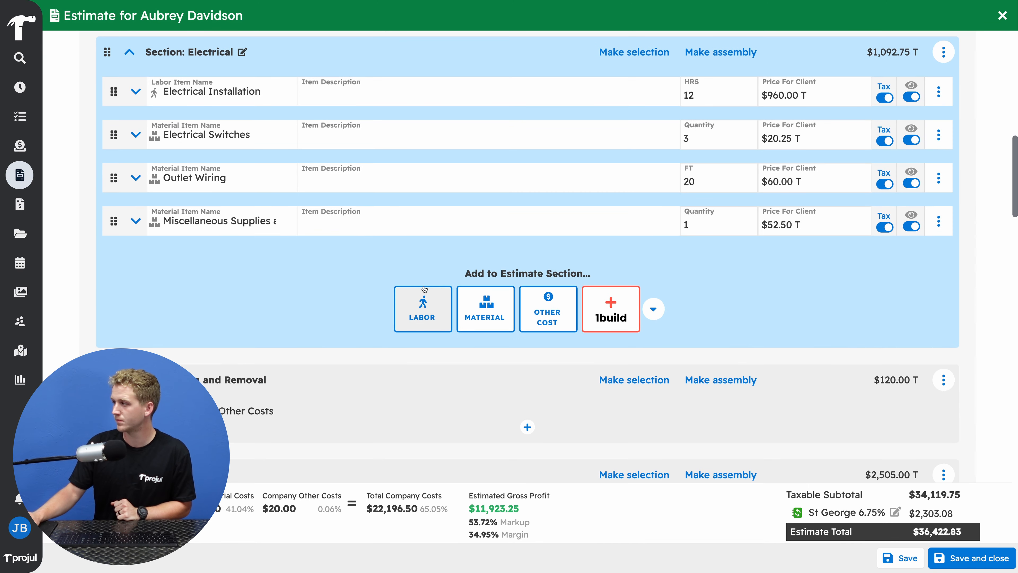
Find a "15 amp outlet" in the 1build catalog and add the 15 Amp Duplex Outlet to the Electrical section
{"action": "left_click", "coordinate": [611, 306]}
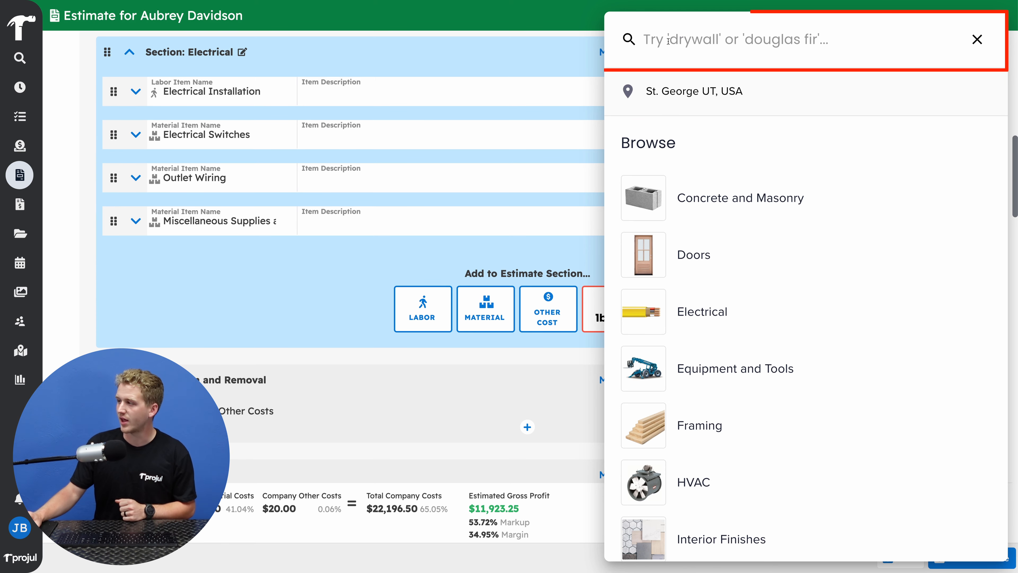
{"action": "type", "text": "15 amp outlet"}
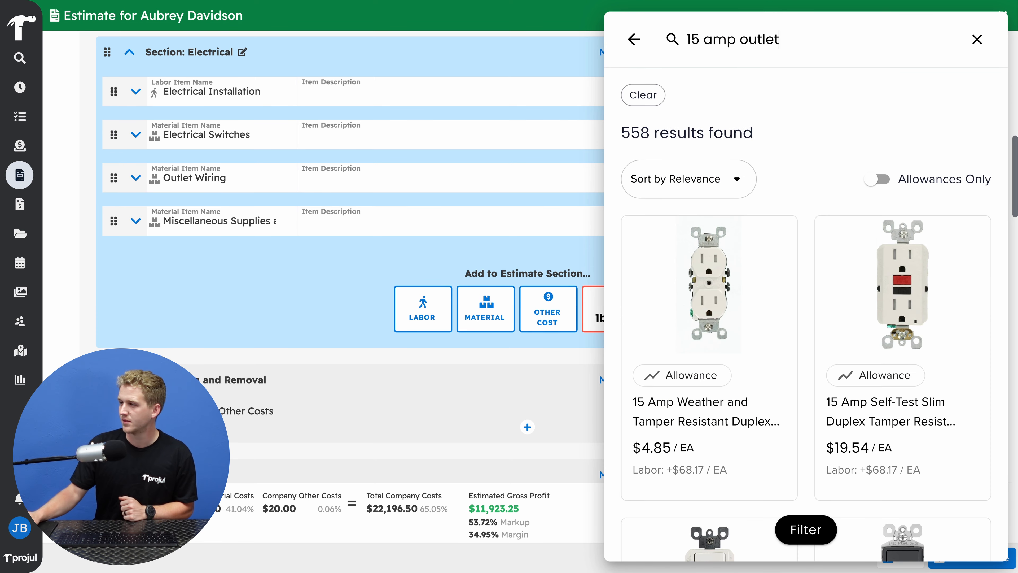
{"action": "left_click", "coordinate": [713, 268]}
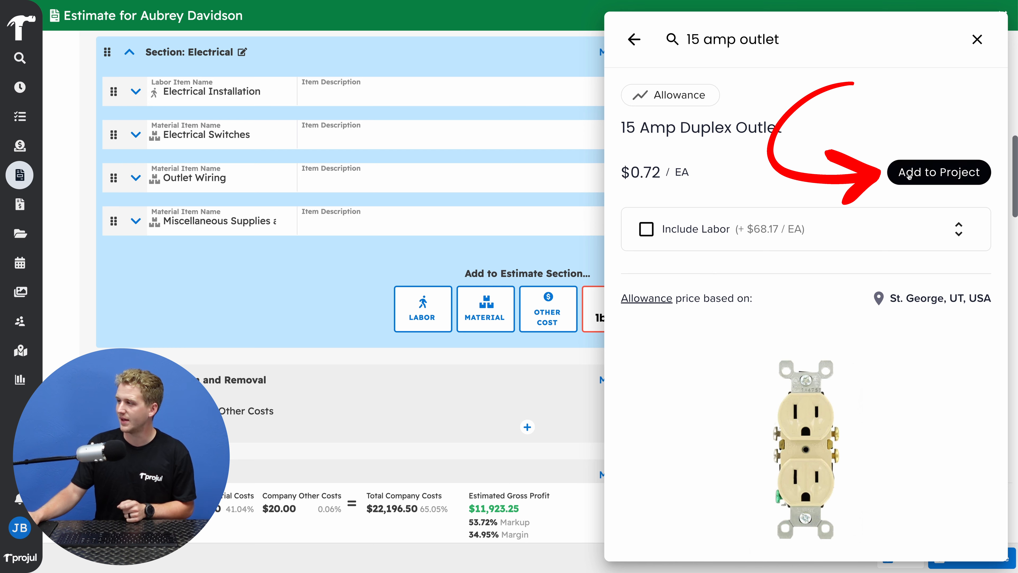
{"action": "left_click", "coordinate": [939, 172]}
{"action": "left_click", "coordinate": [977, 40]}
{"action": "left_click", "coordinate": [977, 40]}
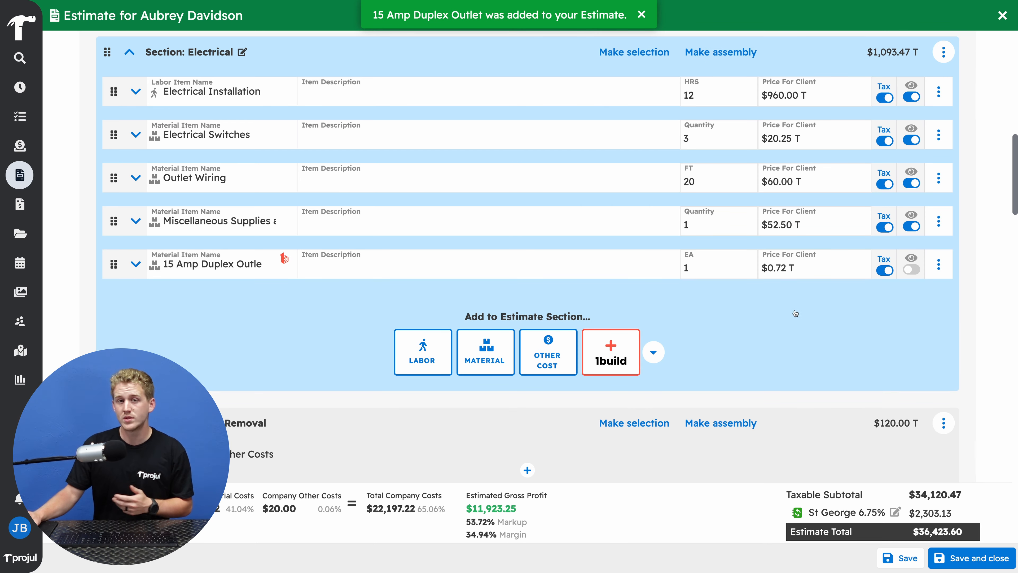
Set the quantity of the 15 Amp Duplex Outlet line to 6
{"action": "left_click", "coordinate": [708, 270]}
{"action": "key", "text": "BackSpace"}
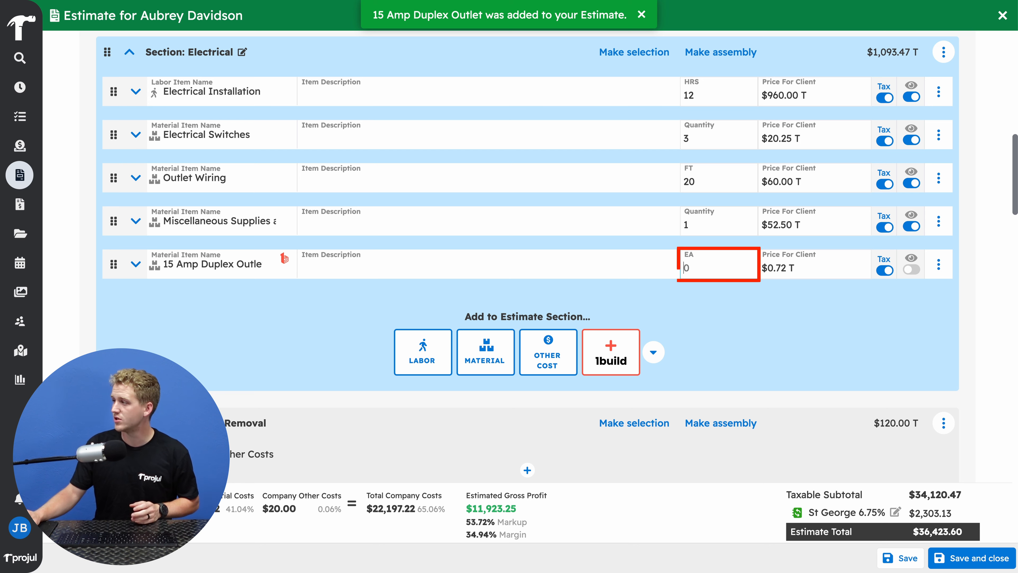
{"action": "type", "text": "6"}
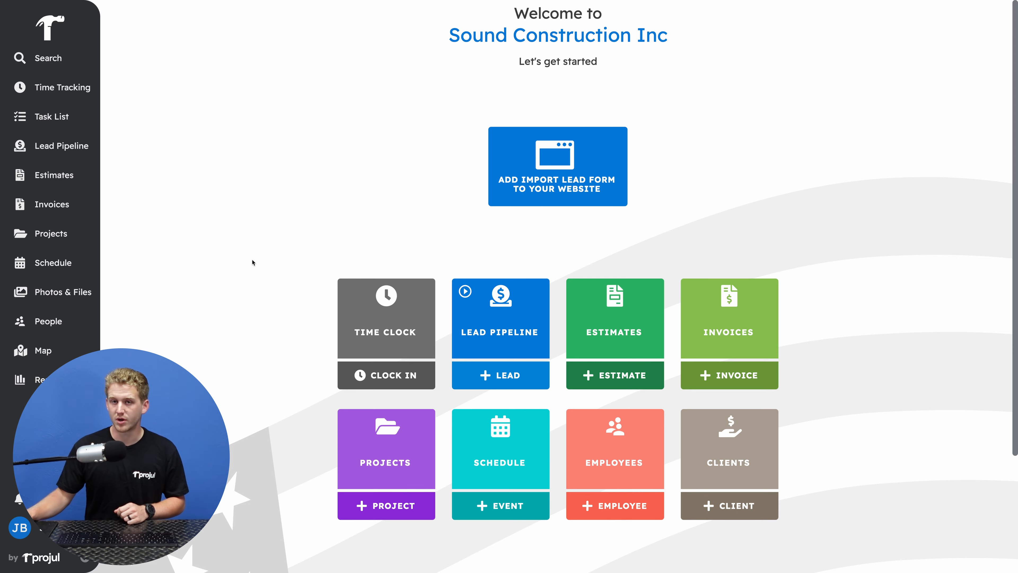
Reopen the kitchen remodel draft estimate from the estimates list and expand its Appliances section
{"action": "left_click", "coordinate": [620, 305]}
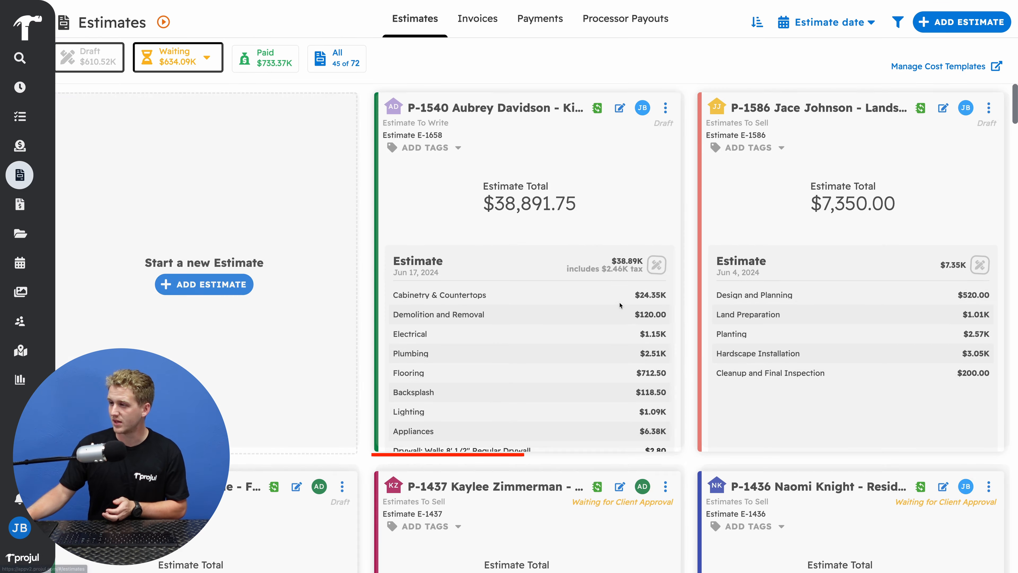
{"action": "left_click", "coordinate": [507, 185]}
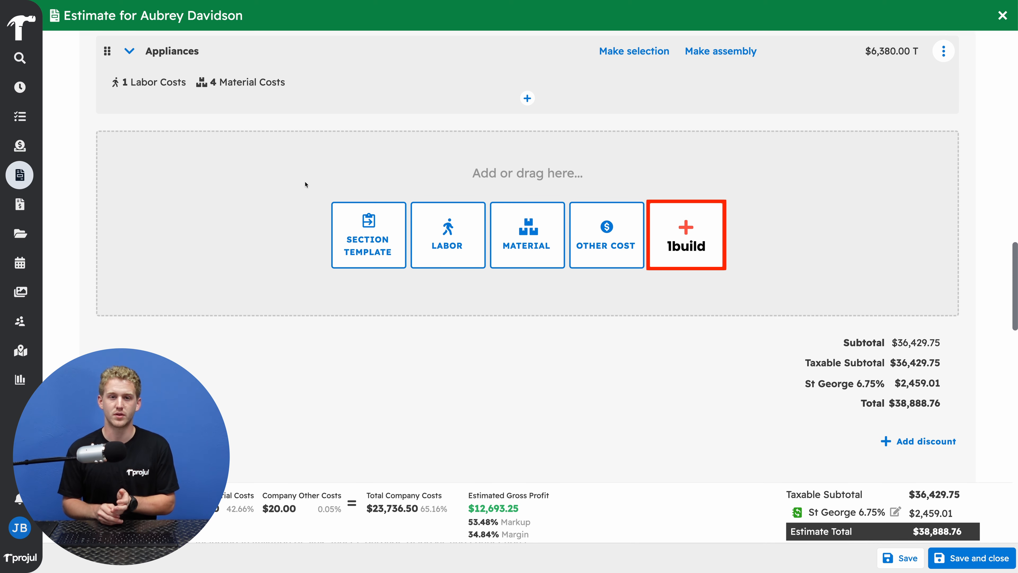
{"action": "left_click", "coordinate": [132, 50]}
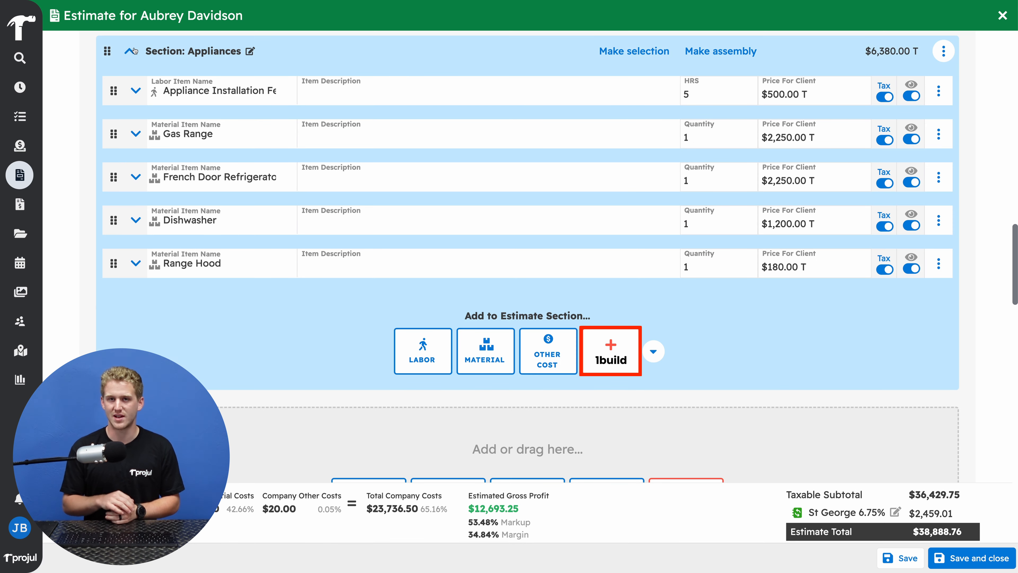
Open the 1build catalog for the Flooring section and set its pricing location to St. George UT, USA
{"action": "scroll", "coordinate": [606, 288], "scroll_direction": "up", "scroll_amount": 10}
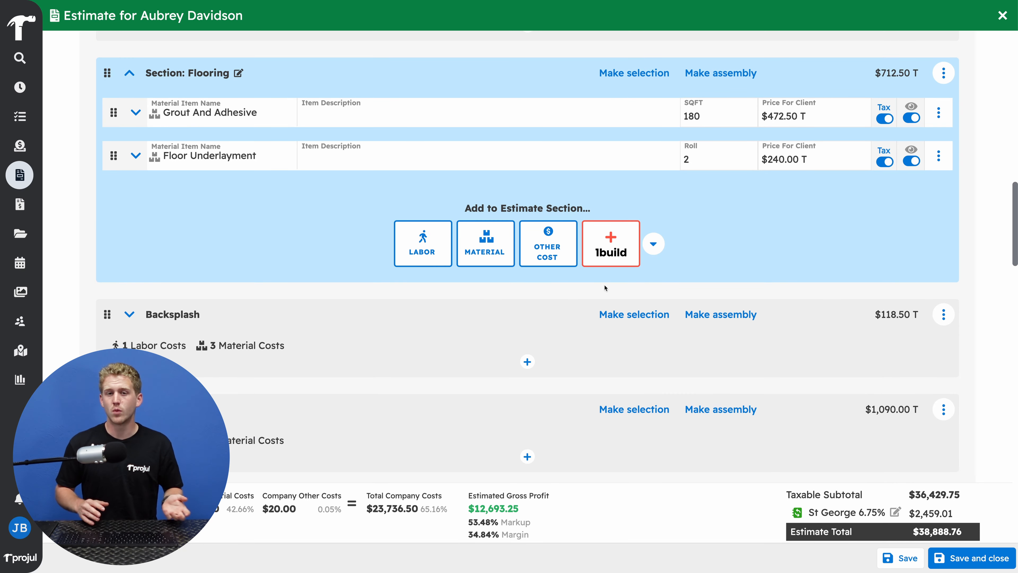
{"action": "left_click", "coordinate": [610, 246]}
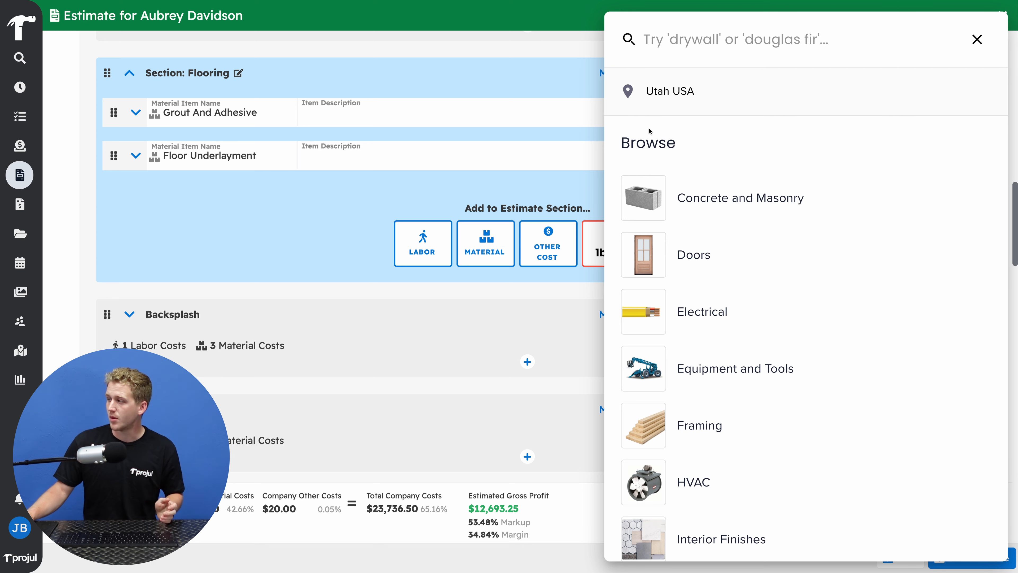
{"action": "left_click", "coordinate": [694, 92]}
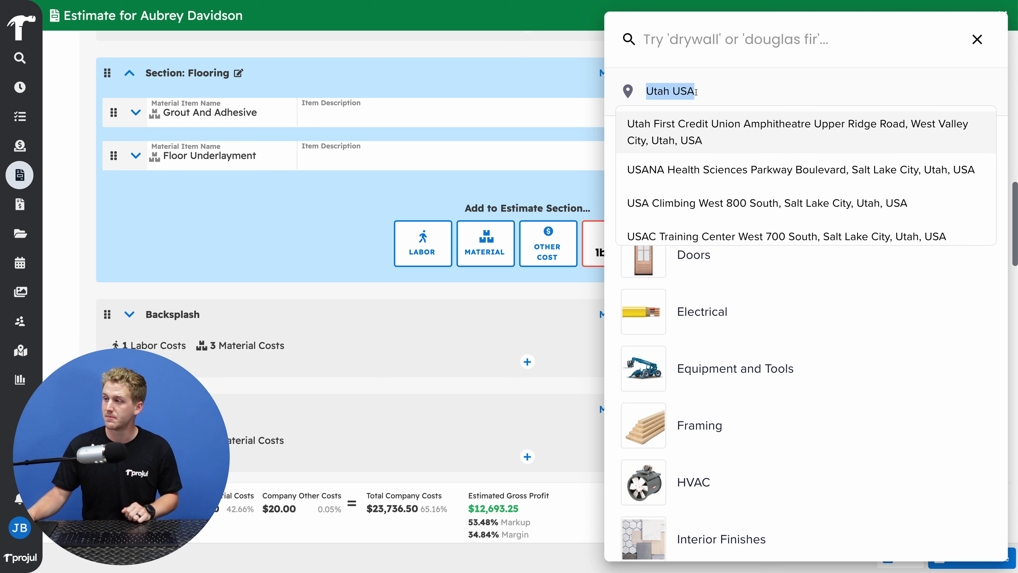
{"action": "type", "text": "St George"}
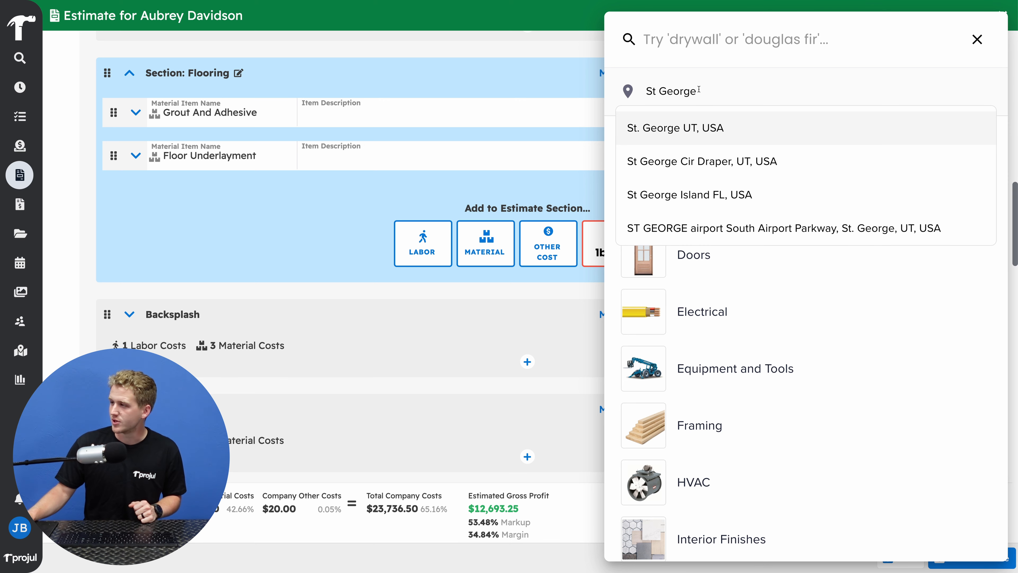
{"action": "left_click", "coordinate": [704, 126]}
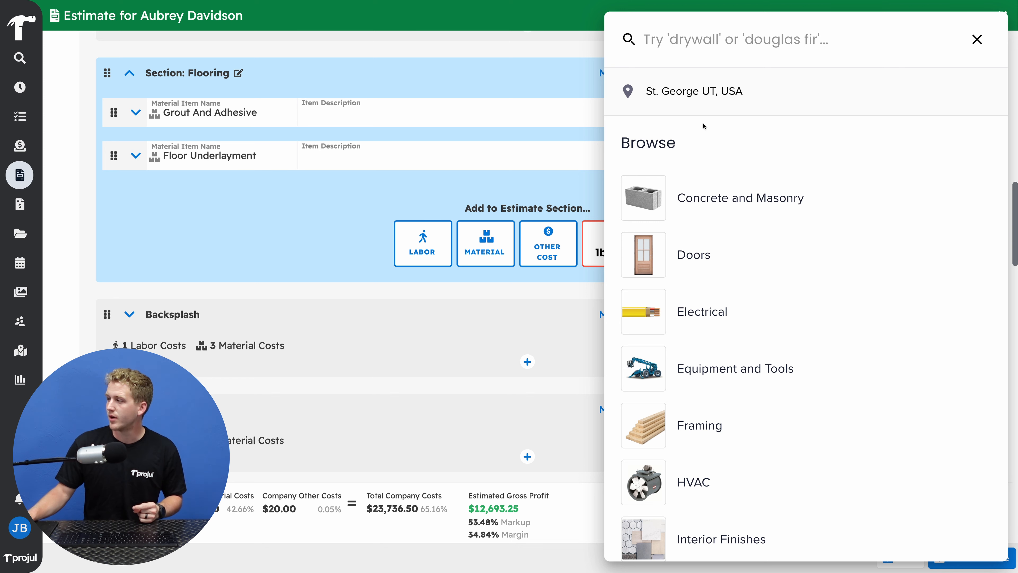
Review the 1build material categories and search the catalog for "Tile Flooring"
{"action": "scroll", "coordinate": [704, 126], "scroll_direction": "down", "scroll_amount": 5}
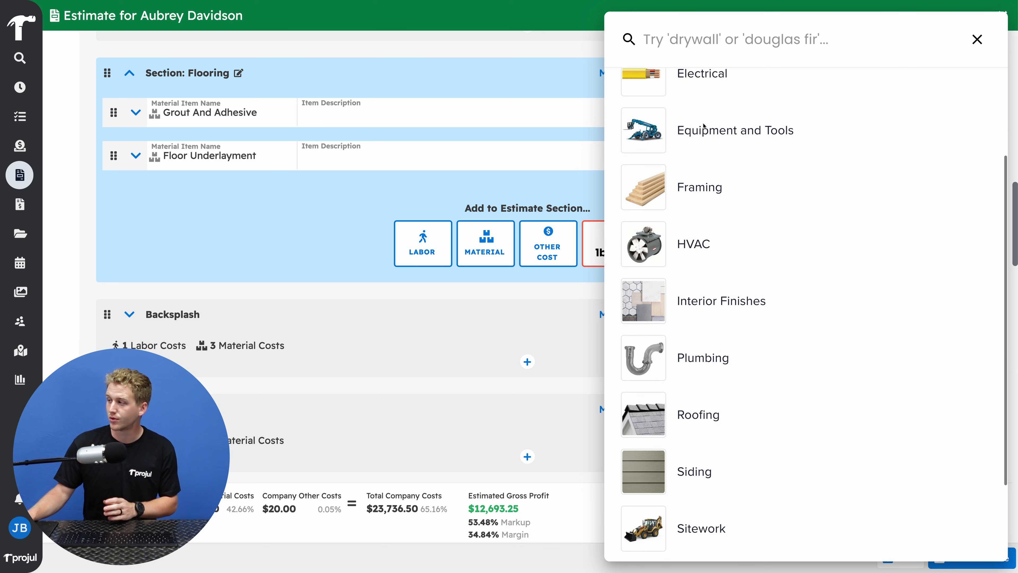
{"action": "scroll", "coordinate": [704, 126], "scroll_direction": "down", "scroll_amount": 3}
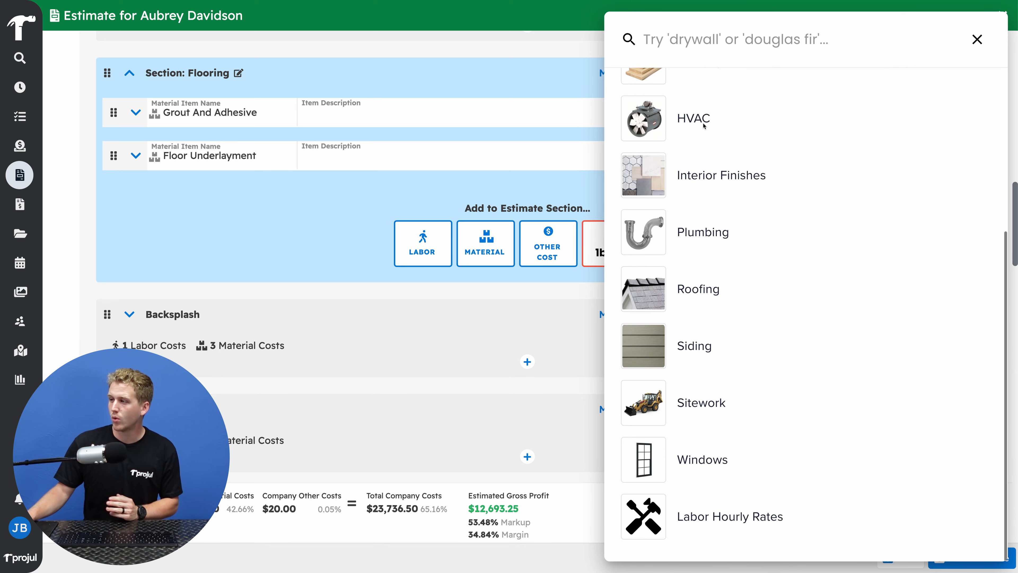
{"action": "scroll", "coordinate": [705, 126], "scroll_direction": "up", "scroll_amount": 8}
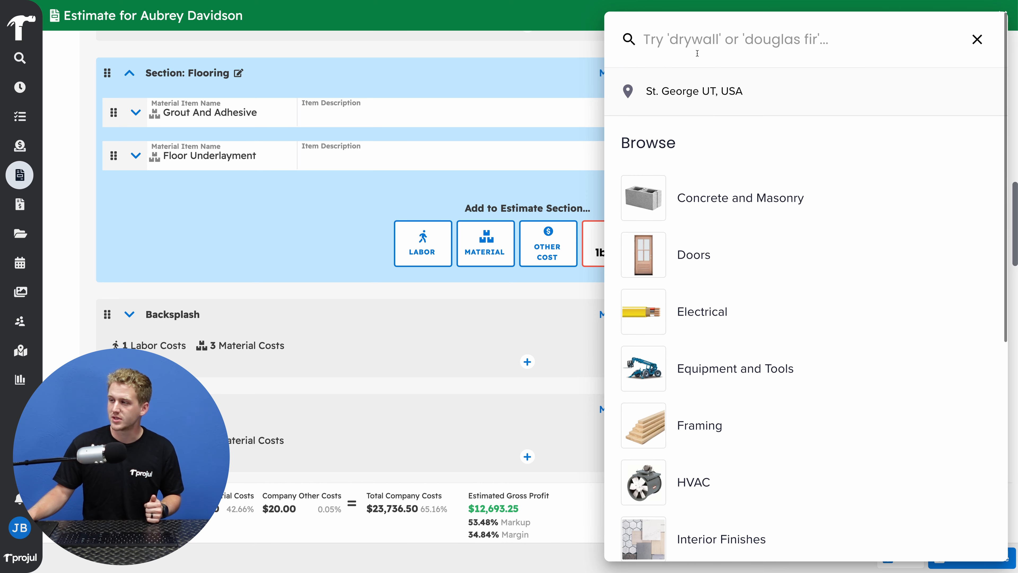
{"action": "left_click", "coordinate": [696, 42]}
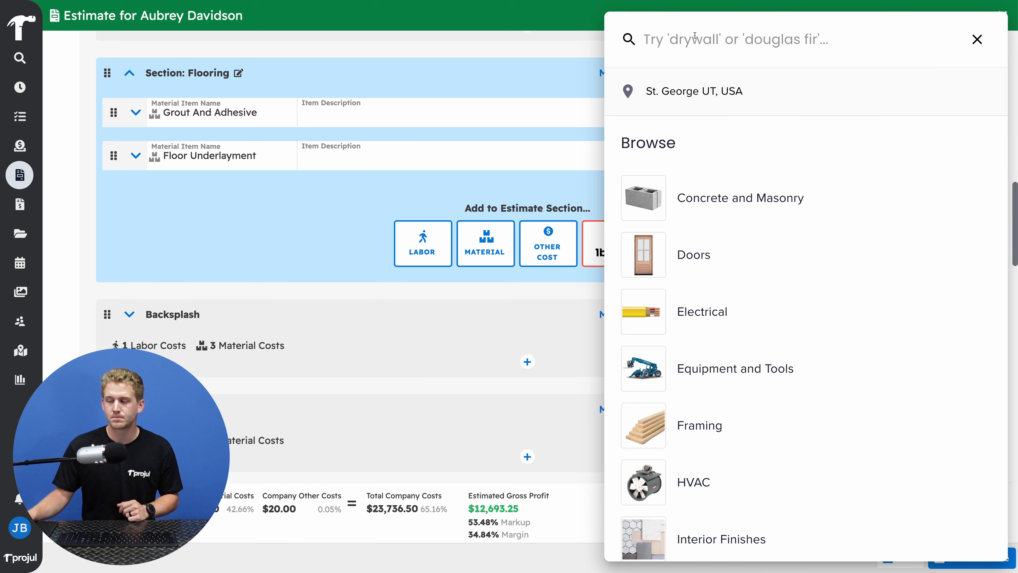
{"action": "type", "text": "Ti"}
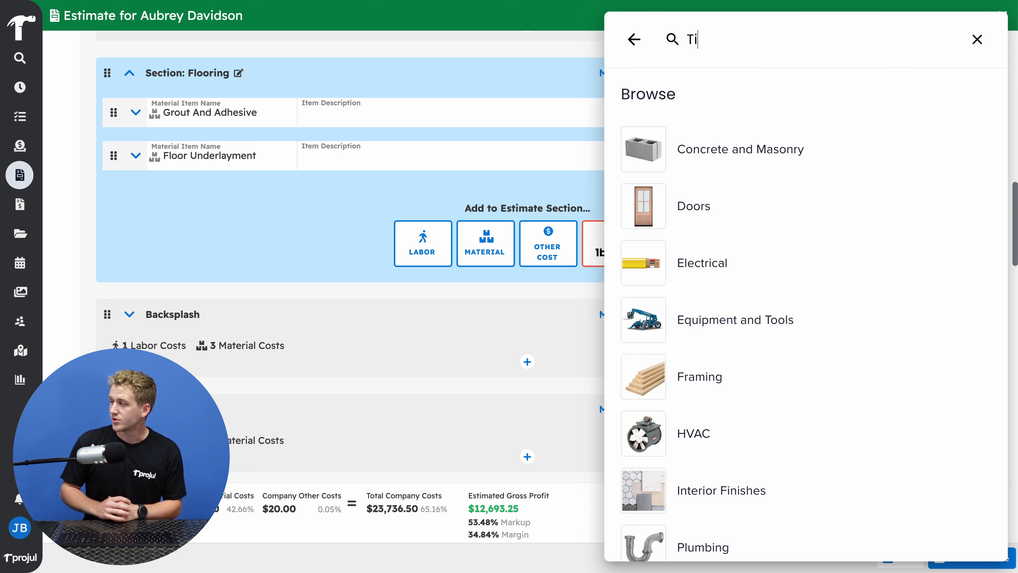
{"action": "type", "text": "le Flooring"}
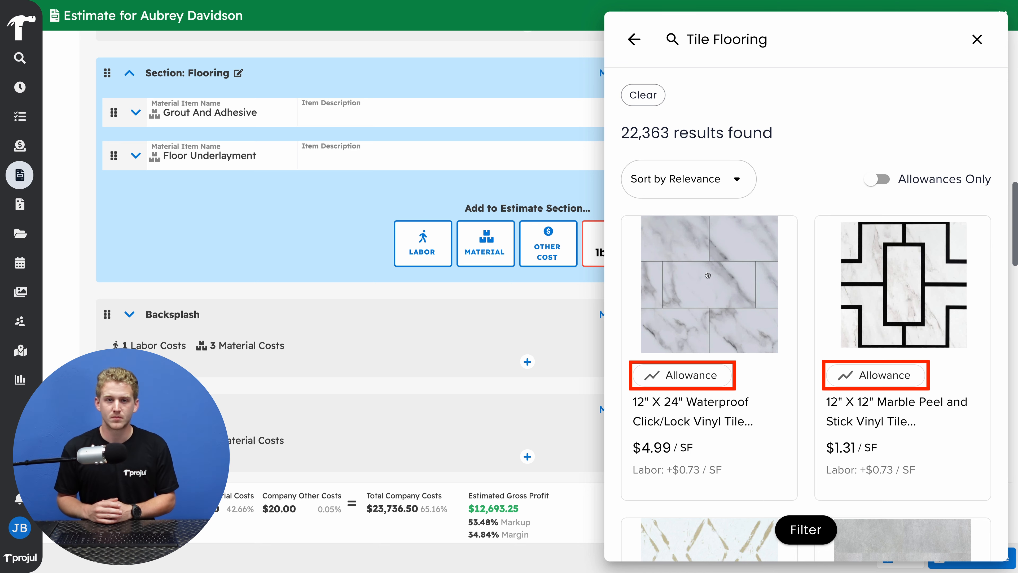
Choose the 12" X 24" Waterproof Click/Lock Vinyl Tile Flooring Tile allowance, priced per SF, and add it to the project
{"action": "scroll", "coordinate": [707, 275], "scroll_direction": "down", "scroll_amount": 15}
{"action": "mouse_move", "coordinate": [707, 283]}
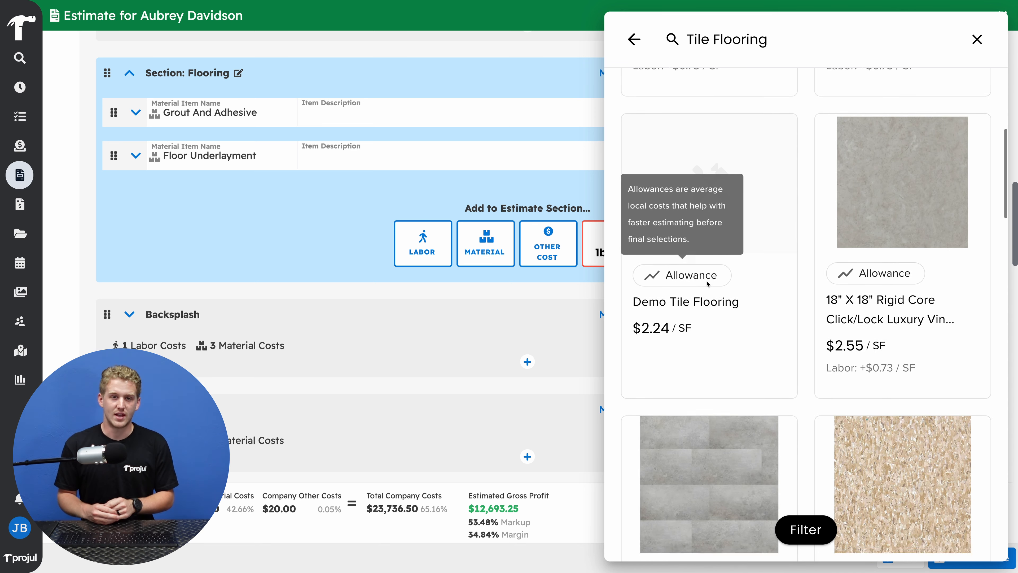
{"action": "scroll", "coordinate": [709, 285], "scroll_direction": "down", "scroll_amount": 15}
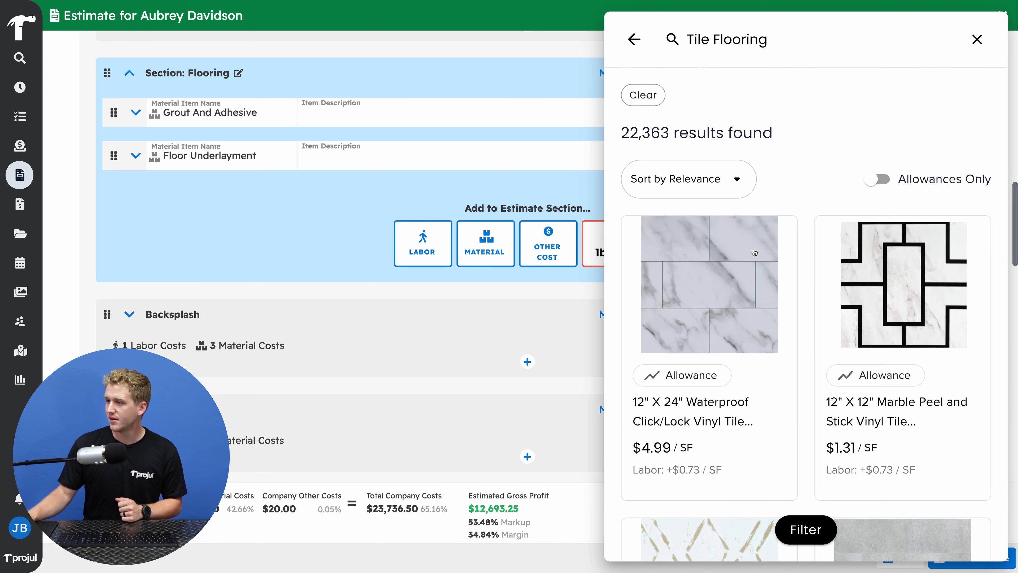
{"action": "left_click", "coordinate": [754, 252]}
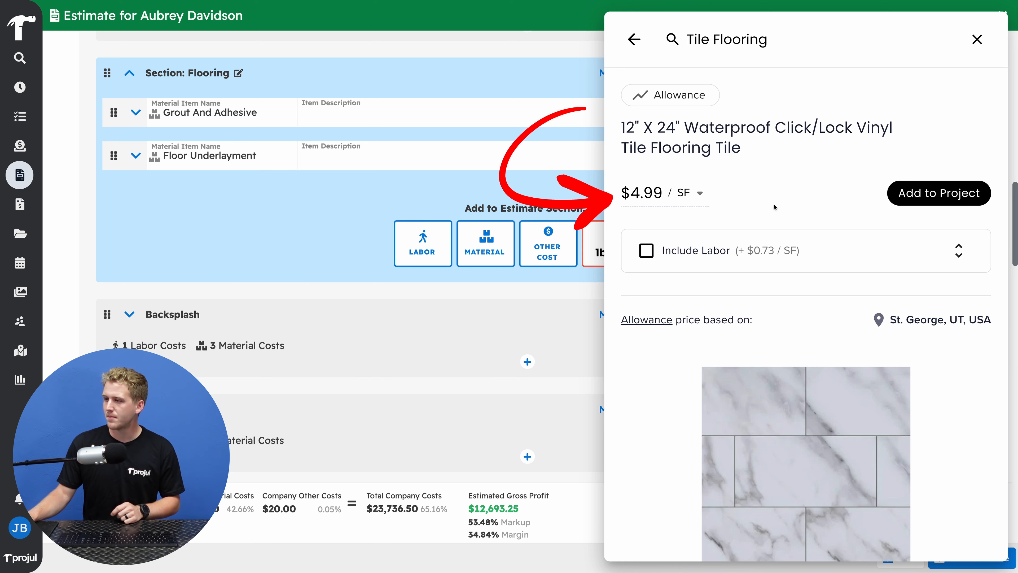
{"action": "left_click", "coordinate": [699, 195]}
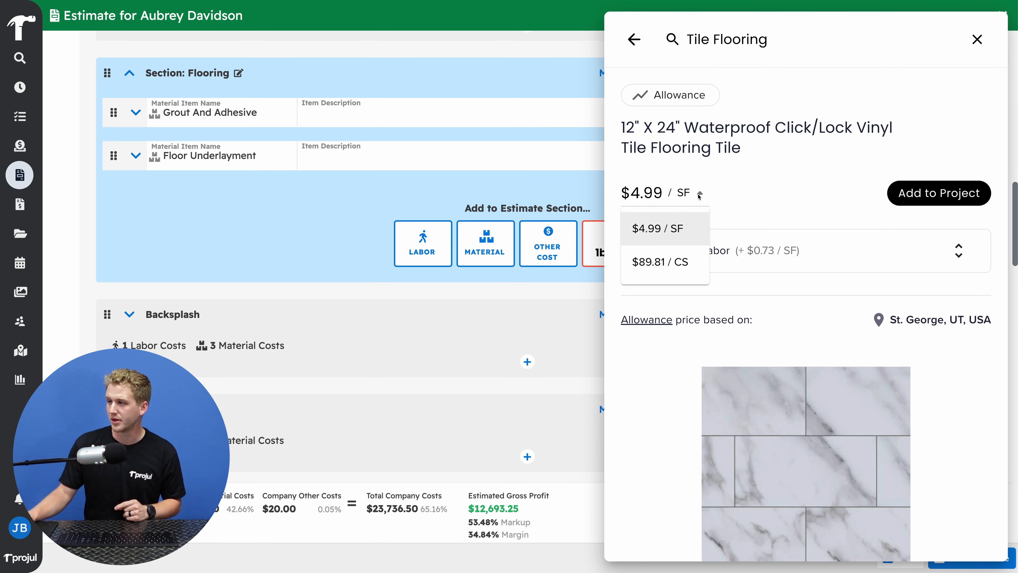
{"action": "left_click", "coordinate": [747, 189]}
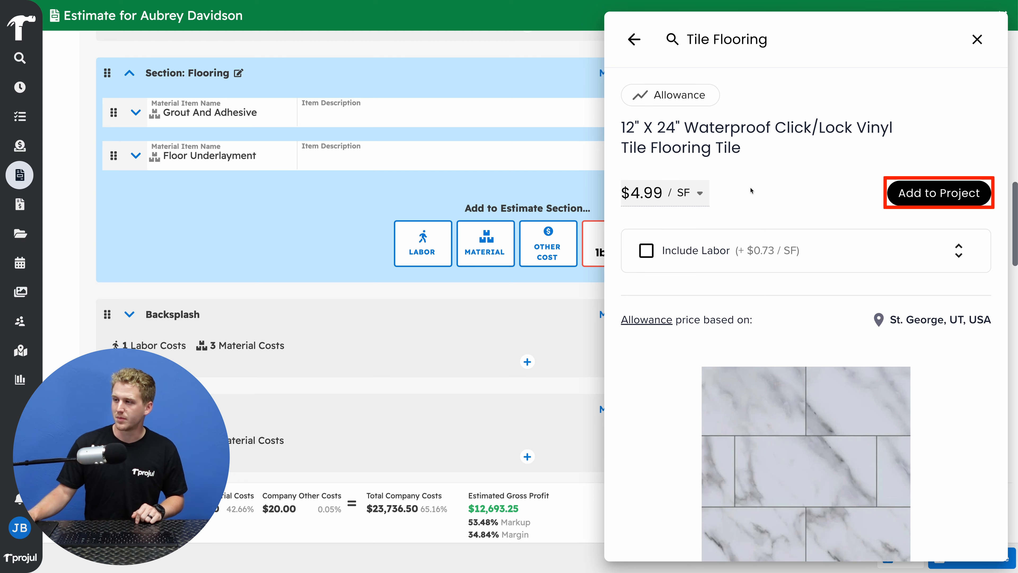
{"action": "left_click", "coordinate": [917, 203]}
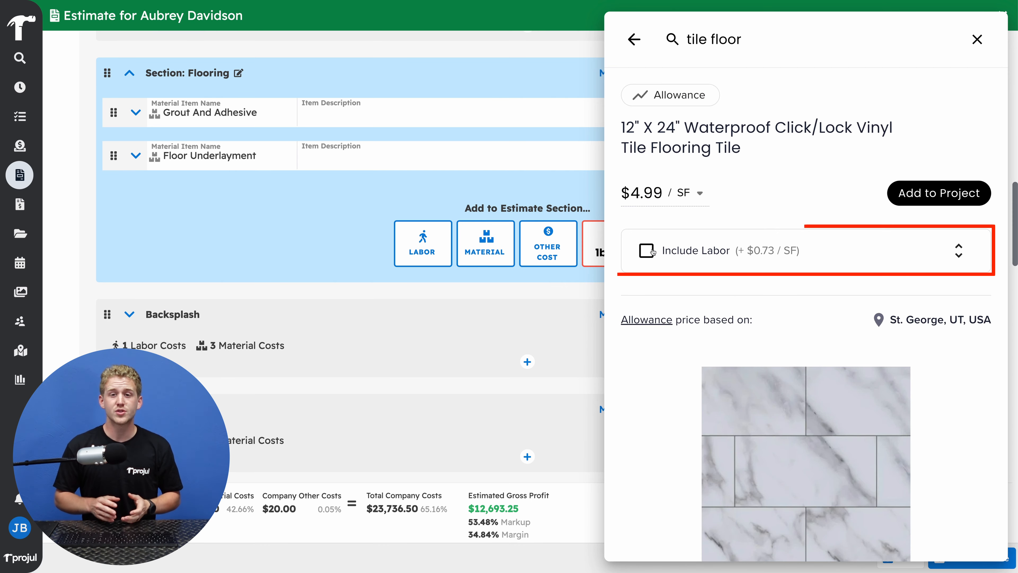
Include labor with burden costs in the 12" X 24" vinyl tile's price and add it to the project
{"action": "left_click", "coordinate": [646, 251]}
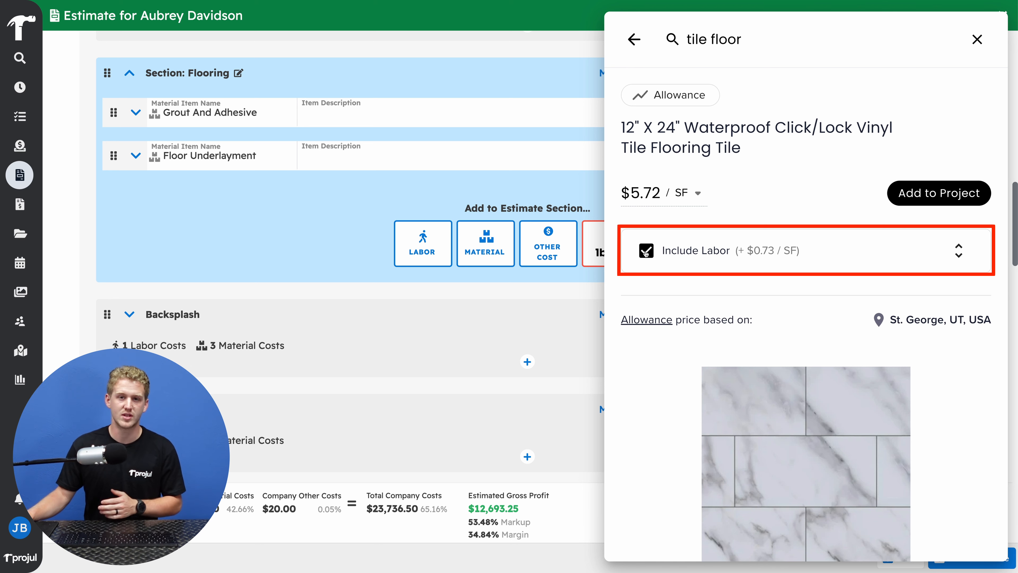
{"action": "left_click", "coordinate": [963, 254]}
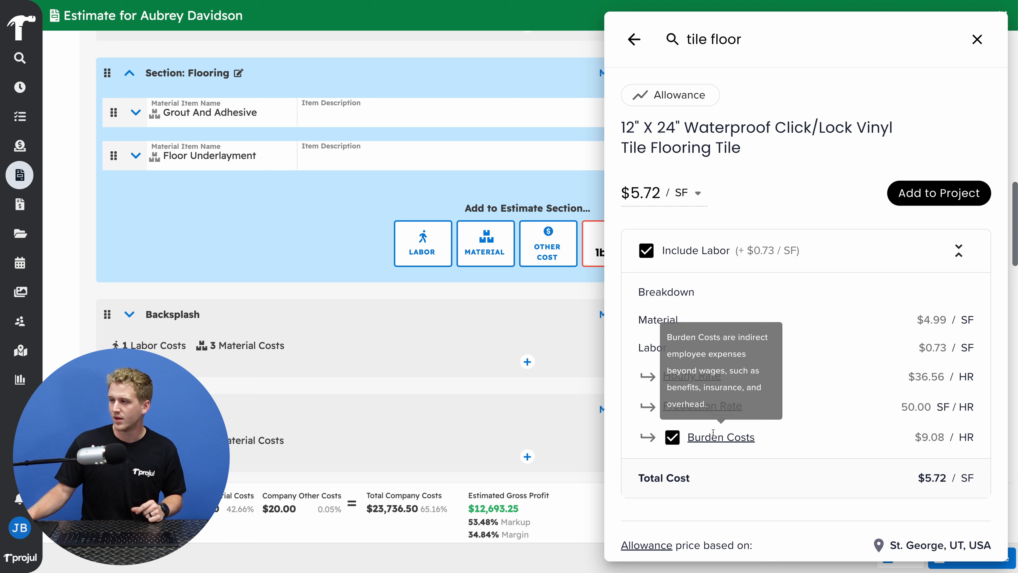
{"action": "left_click", "coordinate": [673, 437]}
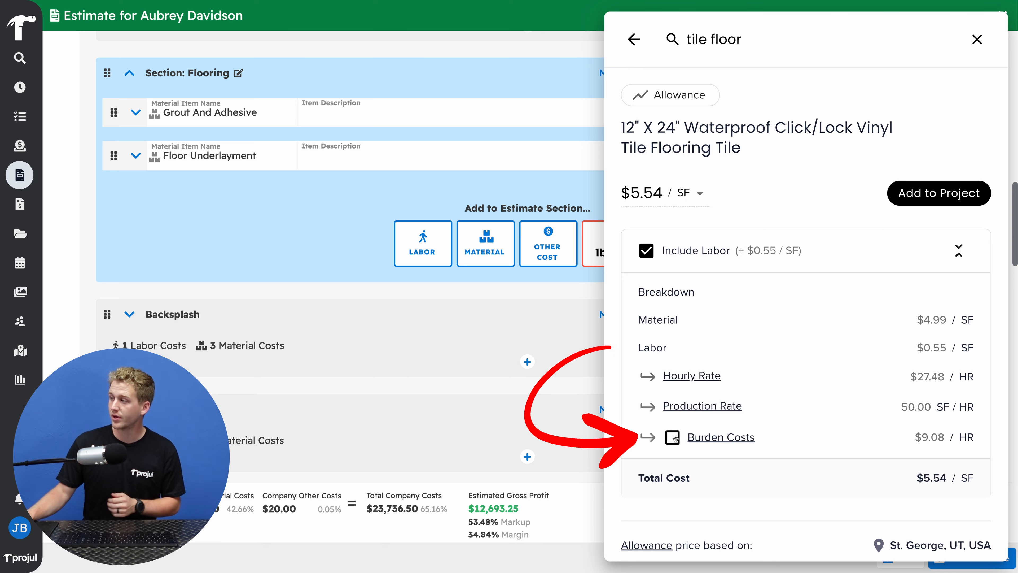
{"action": "left_click", "coordinate": [673, 437]}
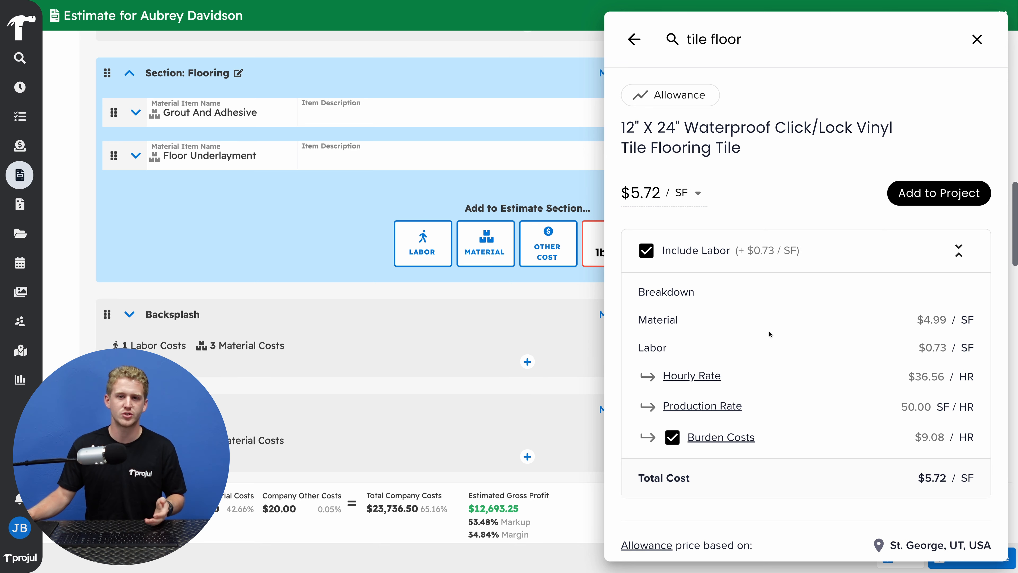
{"action": "left_click", "coordinate": [921, 194]}
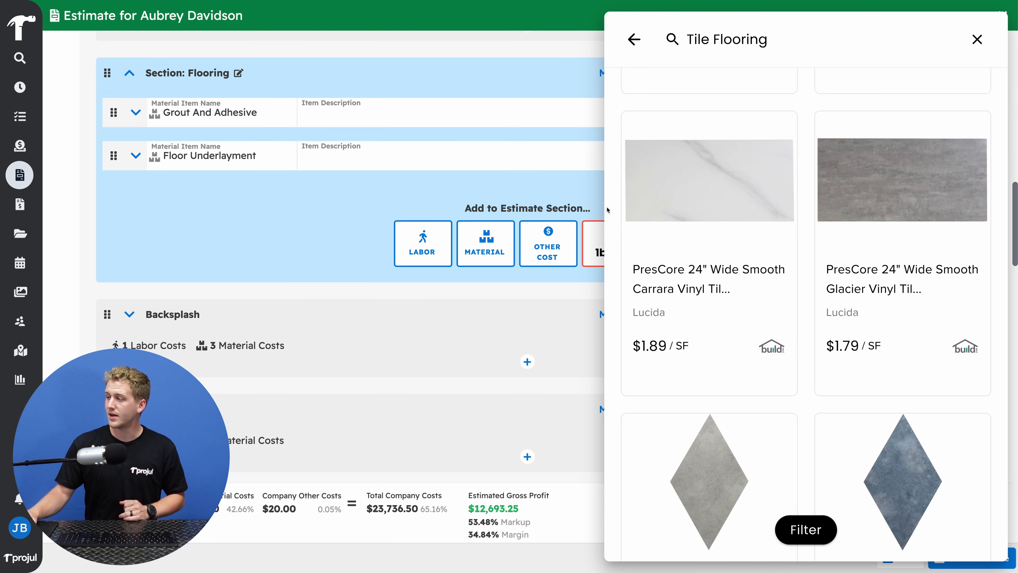
{"action": "left_click", "coordinate": [673, 271]}
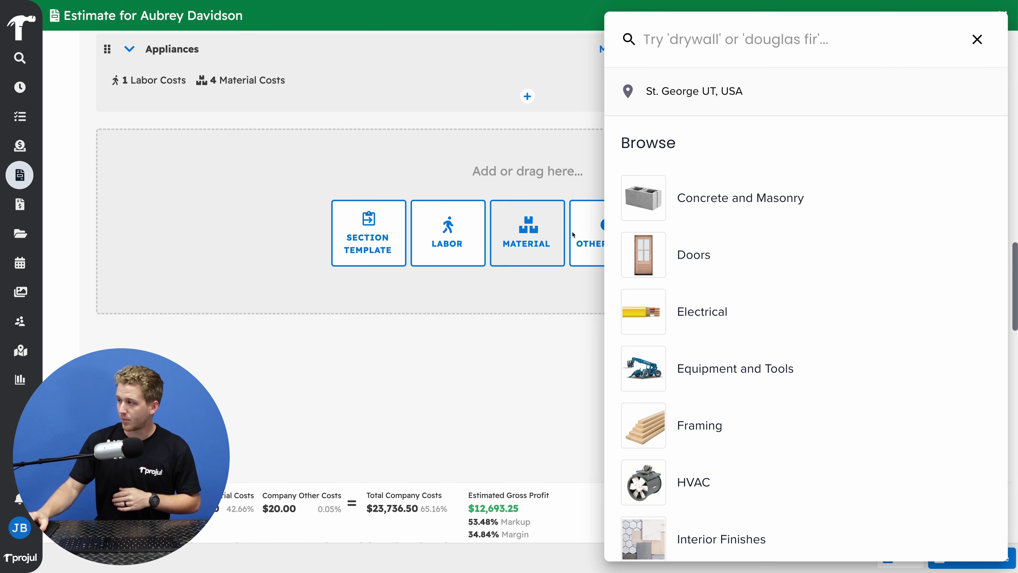
Search the 1build catalog for "drywall assembly", add the Drywall: Walls 8' 1/2" Regular Drywall assembly with labor, and close the catalog
{"action": "type", "text": "drywall assembly"}
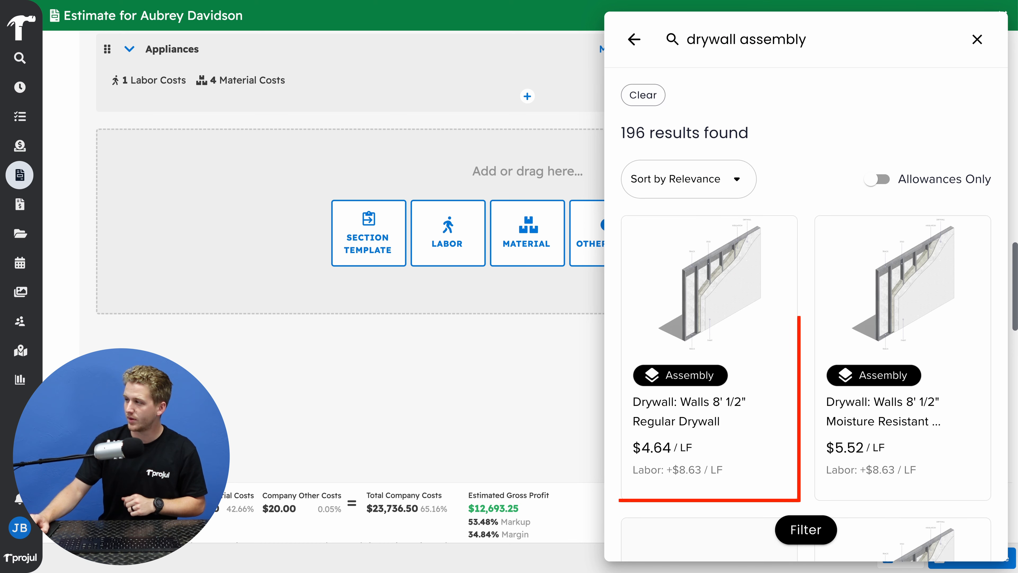
{"action": "left_click", "coordinate": [682, 257]}
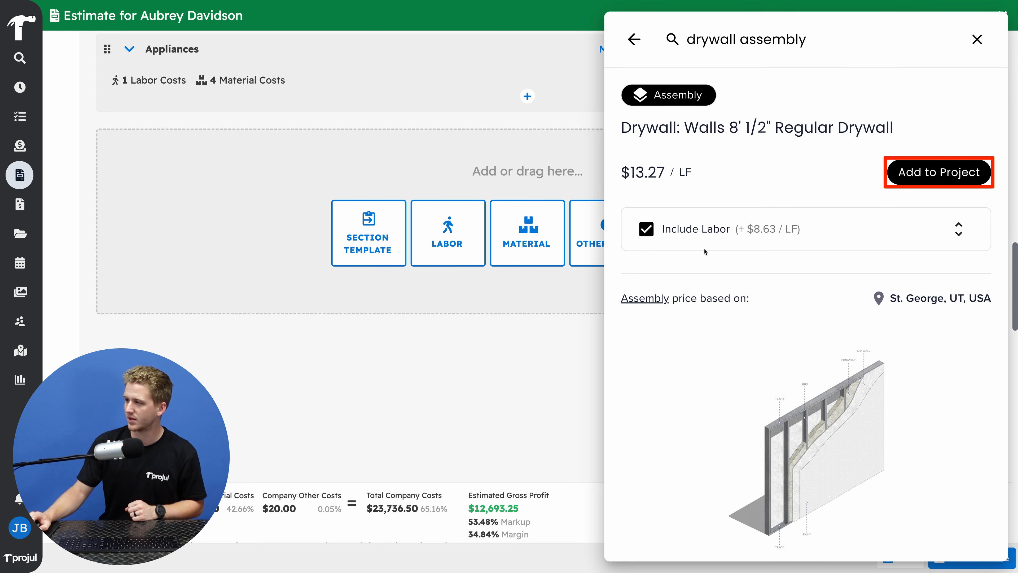
{"action": "left_click", "coordinate": [924, 176]}
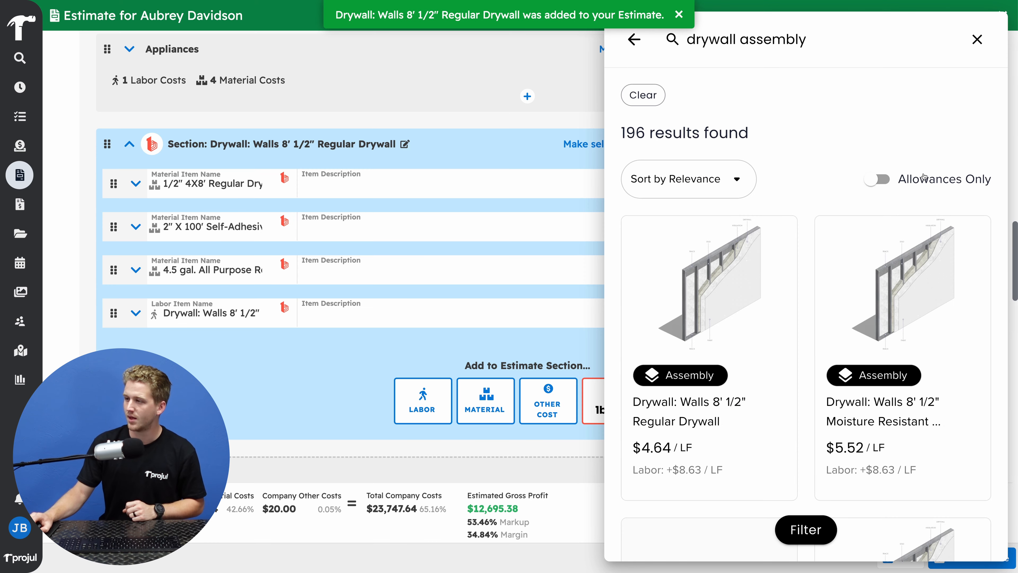
{"action": "left_click", "coordinate": [978, 40]}
{"action": "left_click", "coordinate": [977, 40]}
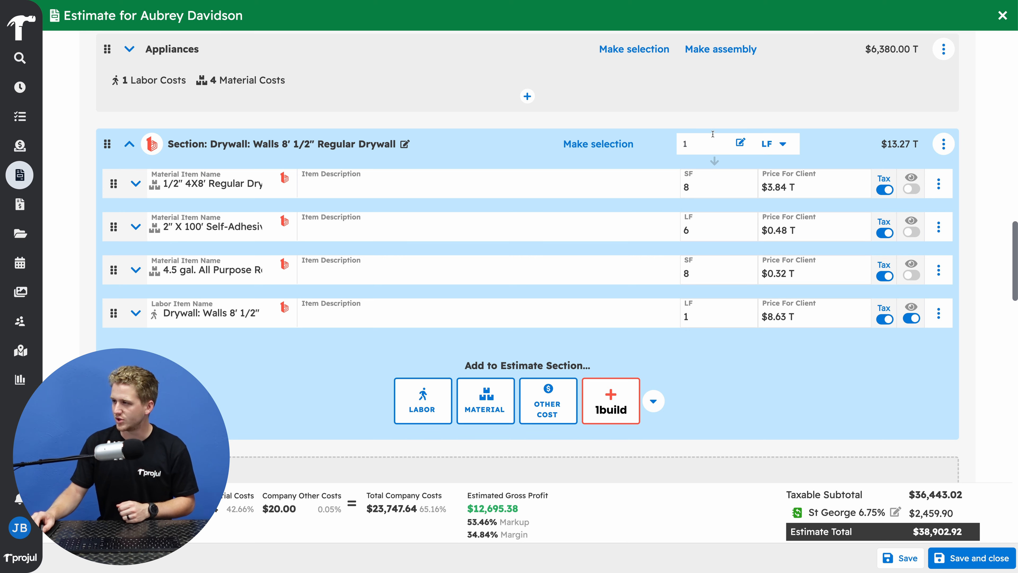
Set the quantity of the Drywall: Walls 8' 1/2" Regular Drywall section to 45 LF
{"action": "left_click", "coordinate": [704, 142]}
{"action": "key", "text": "BackSpace"}
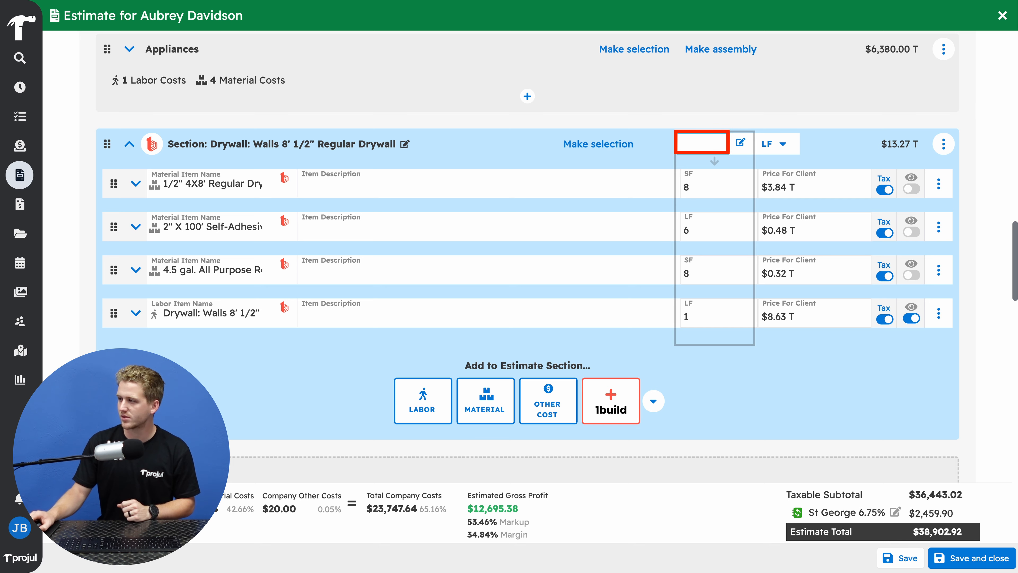
{"action": "type", "text": "45"}
{"action": "left_click", "coordinate": [664, 157]}
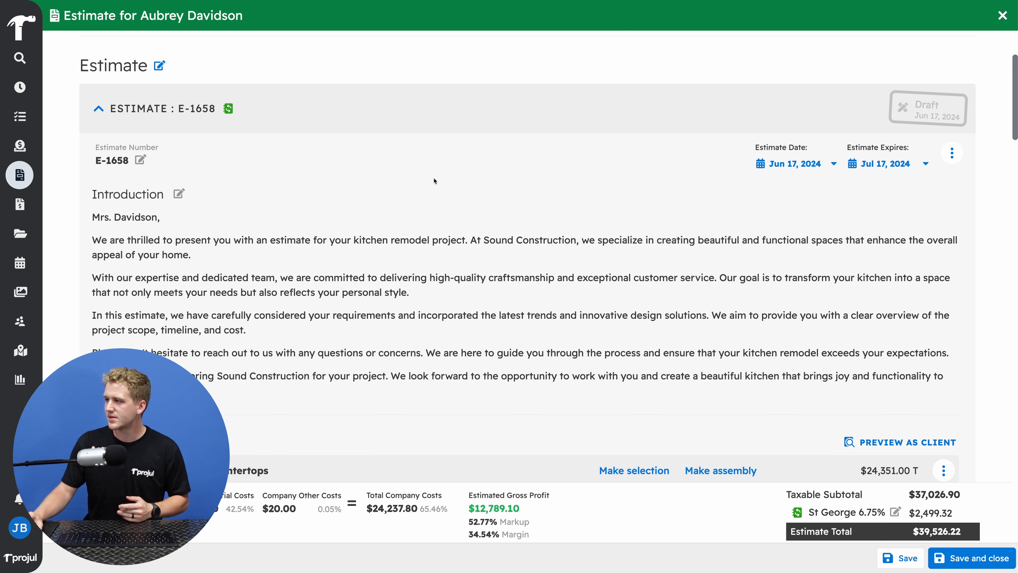
Update all 1build-imported costs in this estimate to the latest 1build prices
{"action": "scroll", "coordinate": [435, 181], "scroll_direction": "up", "scroll_amount": 3}
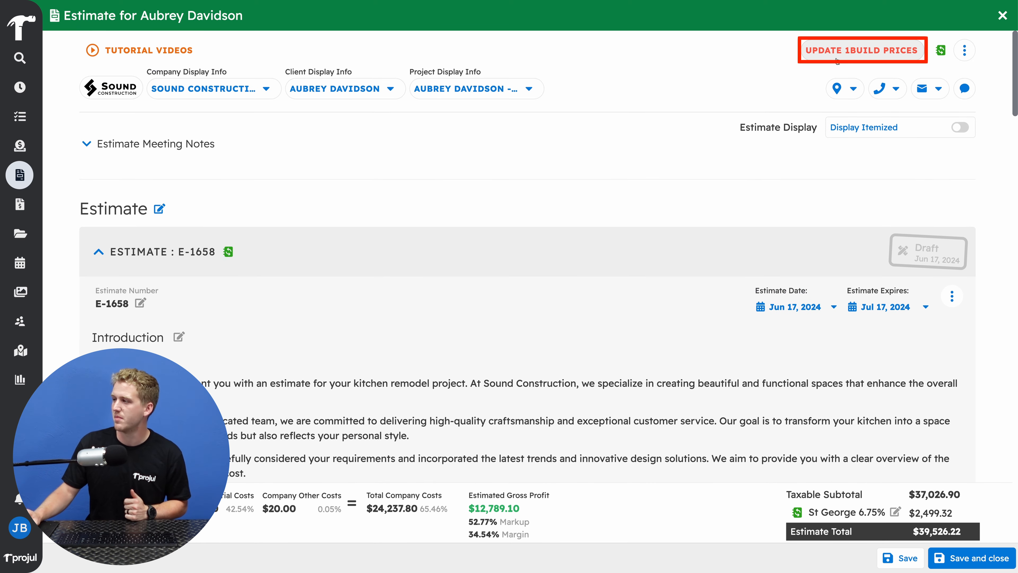
{"action": "left_click", "coordinate": [837, 60]}
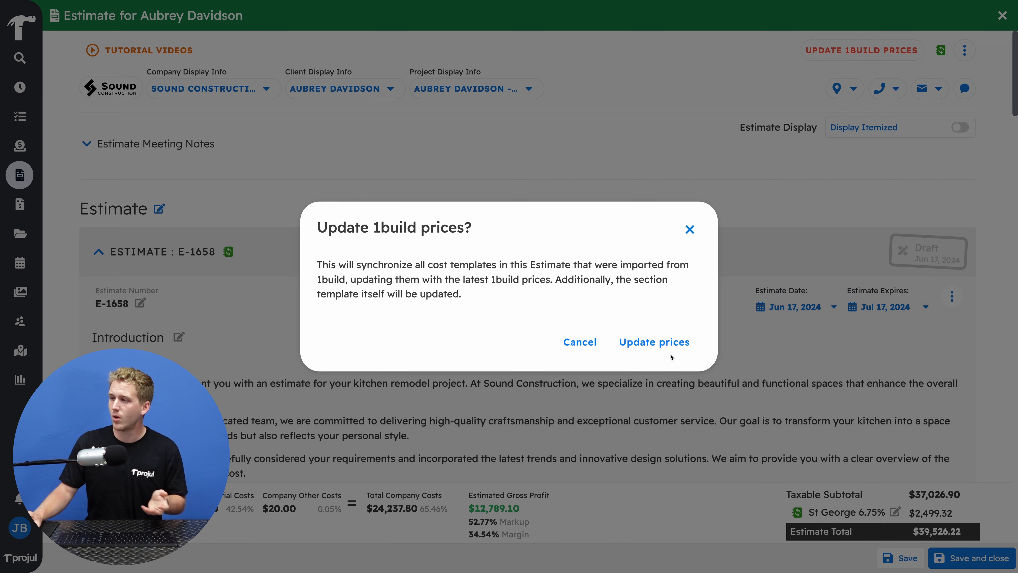
{"action": "left_click", "coordinate": [671, 355]}
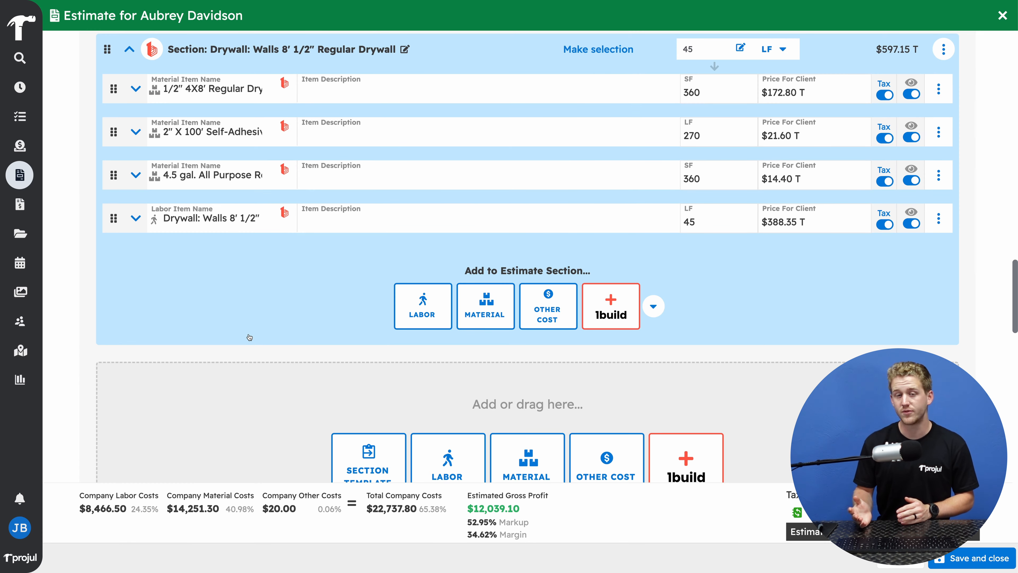
Expand the labor item in the Drywall: Walls 8' 1/2" Regular Drywall section and save it as a labor template
{"action": "left_click", "coordinate": [136, 219]}
{"action": "scroll", "coordinate": [285, 277], "scroll_direction": "down", "scroll_amount": 5}
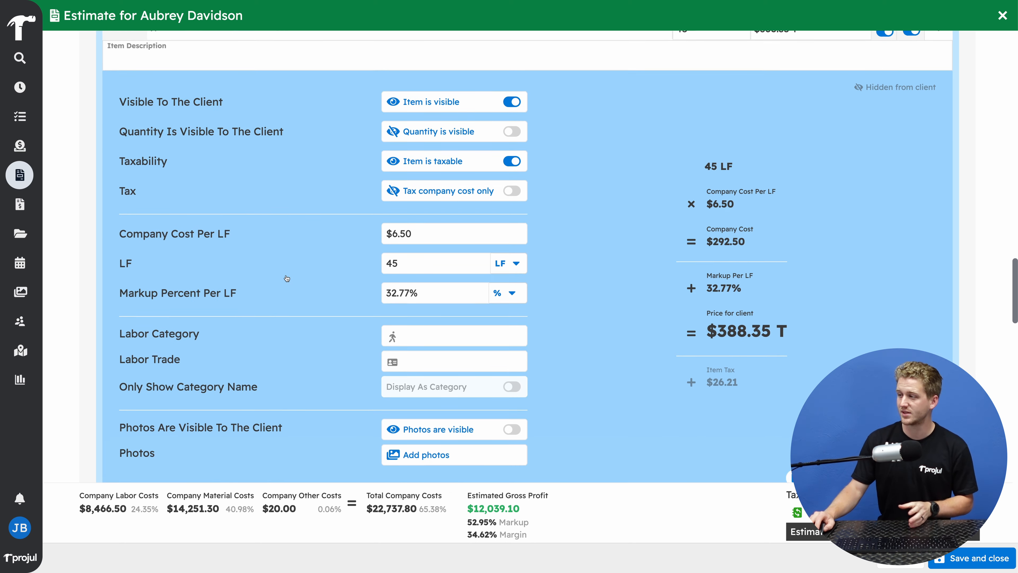
{"action": "scroll", "coordinate": [286, 278], "scroll_direction": "down", "scroll_amount": 5}
{"action": "left_click", "coordinate": [825, 258]}
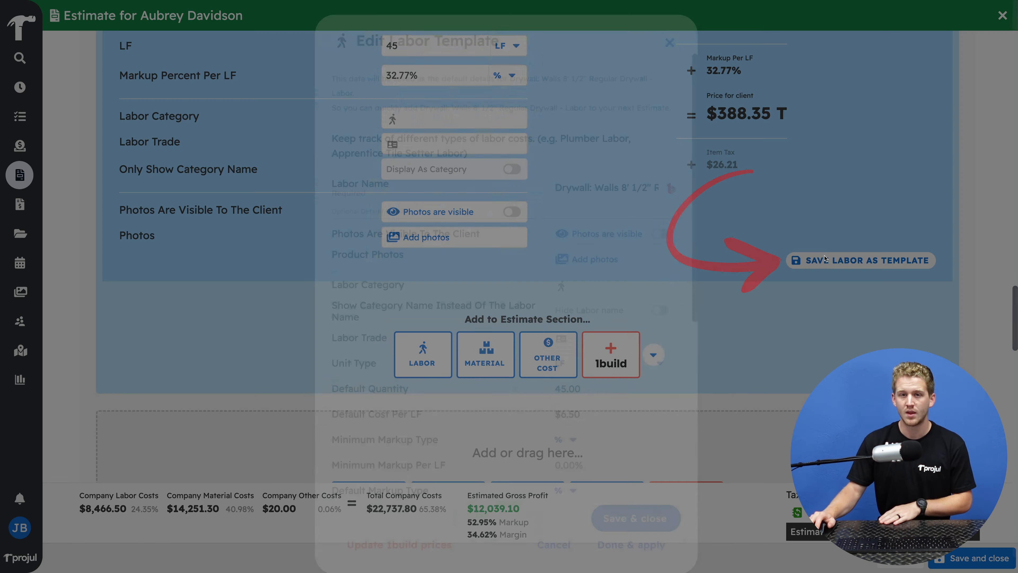
{"action": "left_click", "coordinate": [660, 520]}
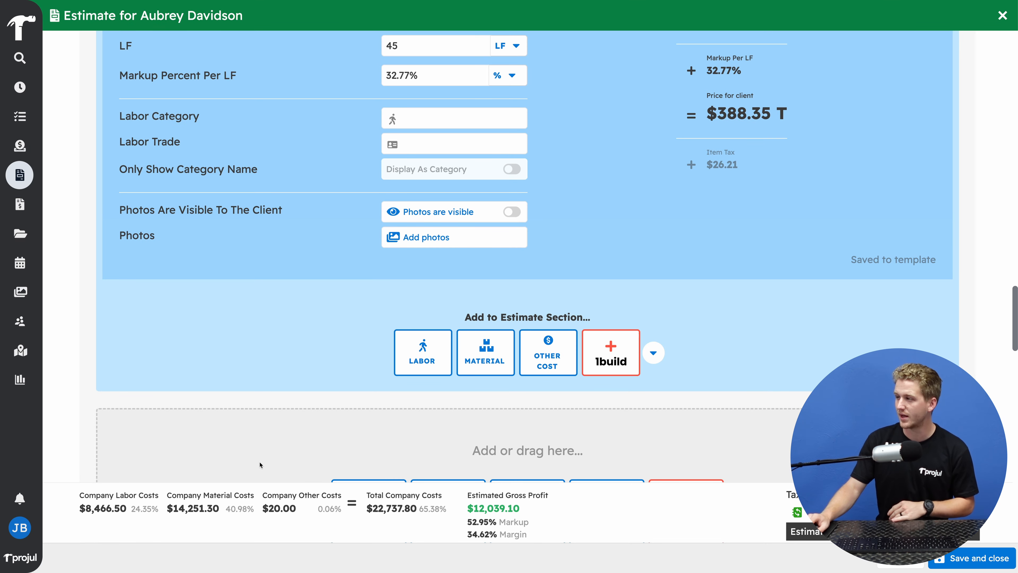
Open the cost templates for management and update all those imported from 1build to the latest 1build prices
{"action": "left_click", "coordinate": [21, 527]}
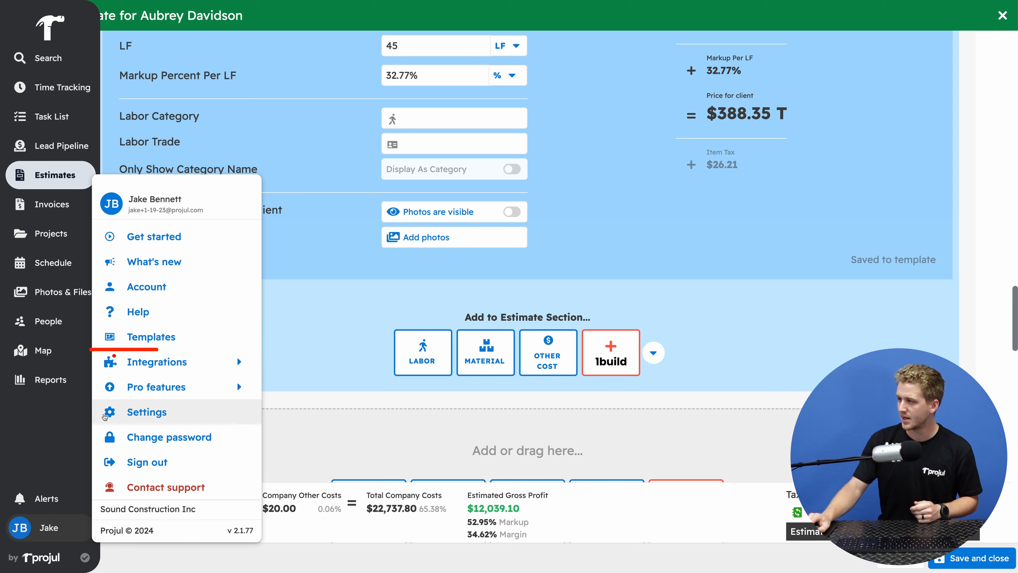
{"action": "left_click", "coordinate": [144, 340]}
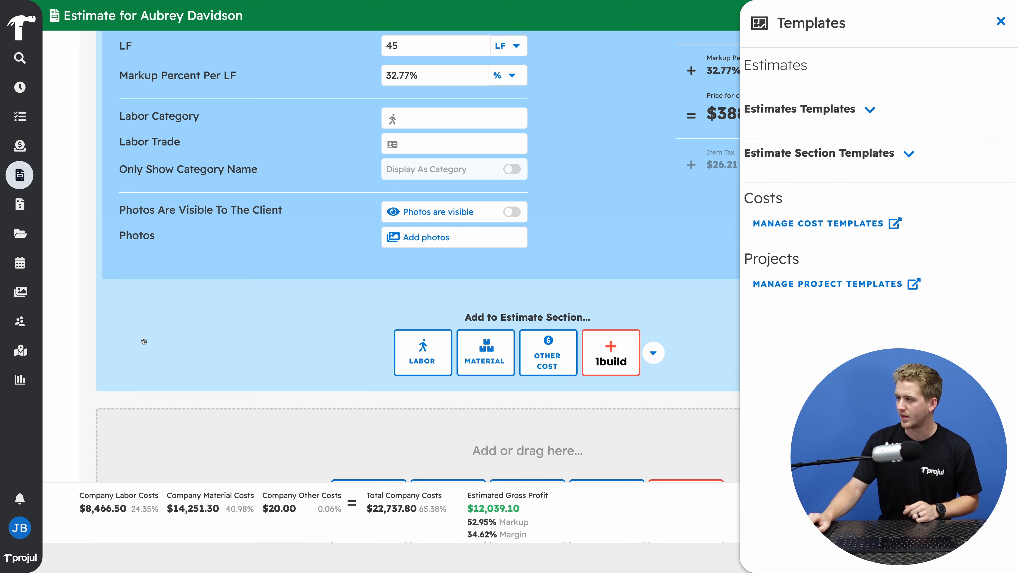
{"action": "left_click", "coordinate": [782, 233]}
{"action": "left_click", "coordinate": [641, 348]}
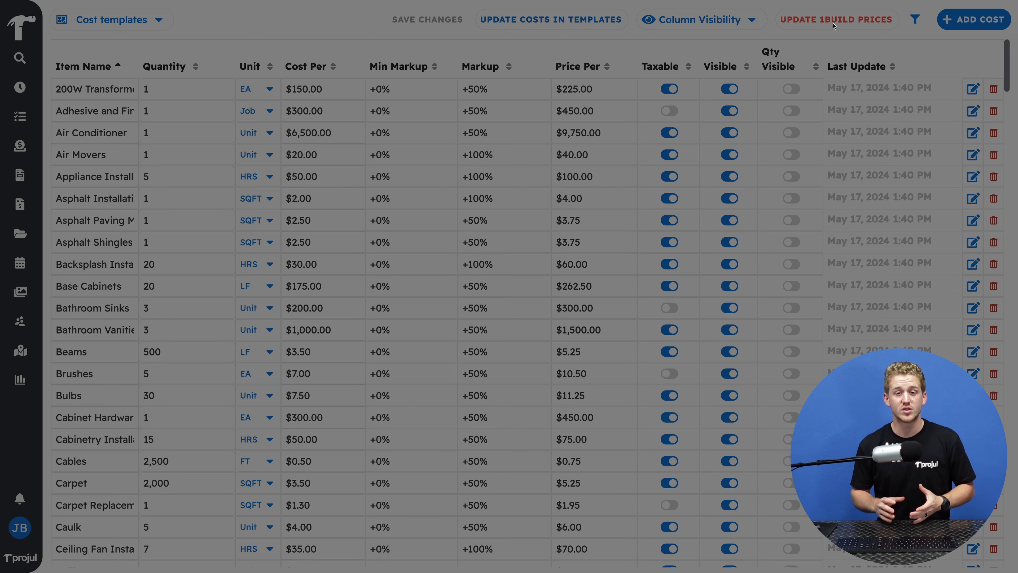
{"action": "left_click", "coordinate": [834, 25]}
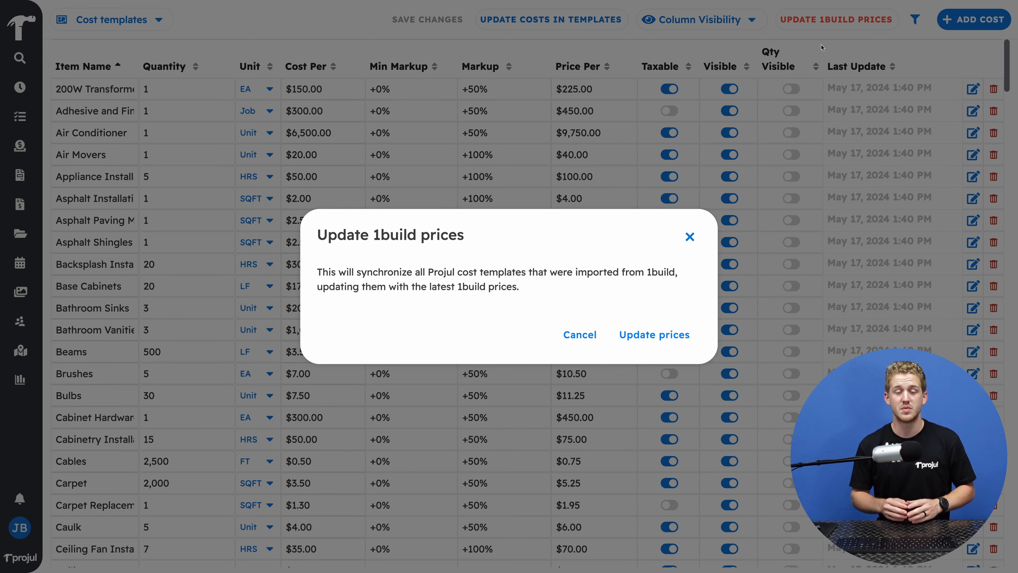
{"action": "left_click", "coordinate": [656, 335]}
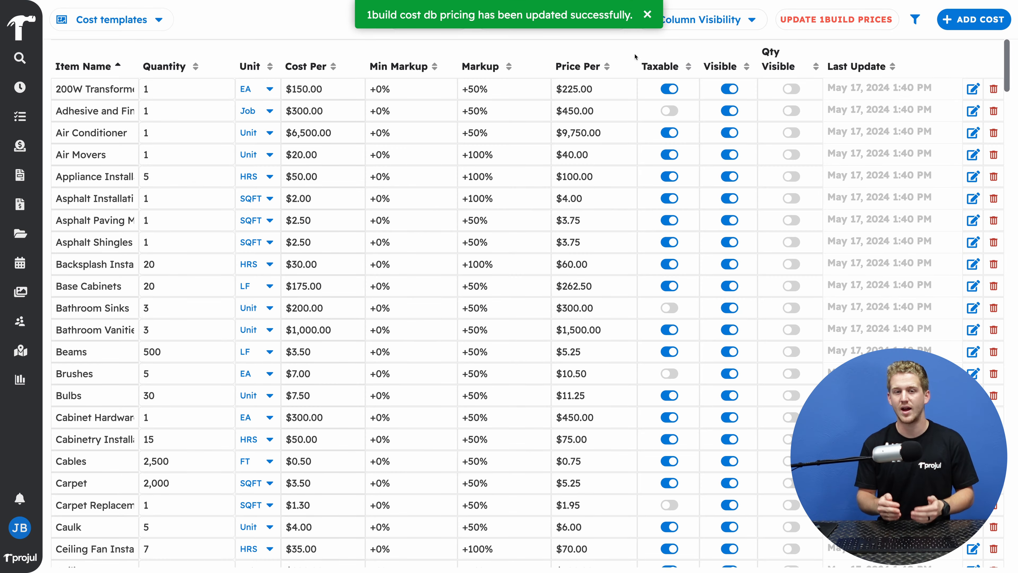